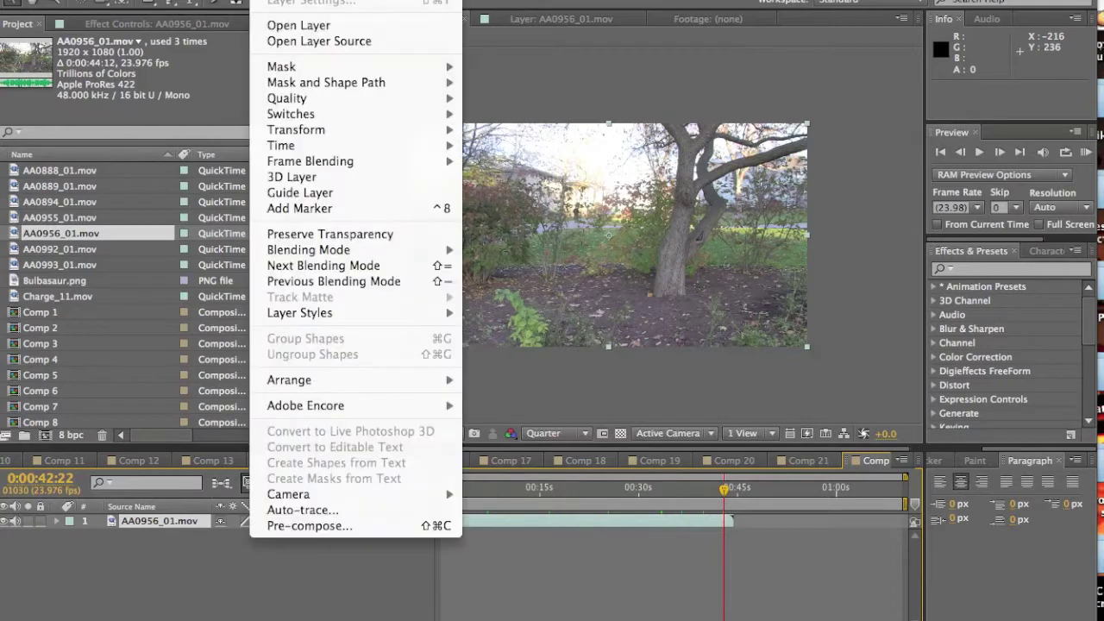
# Step: Apply Freeze Frame to the AA0956_01.mov layer in Comp 22 on the empty garden frame
pyautogui.moveTo(321, 147)
pyautogui.click(517, 193)
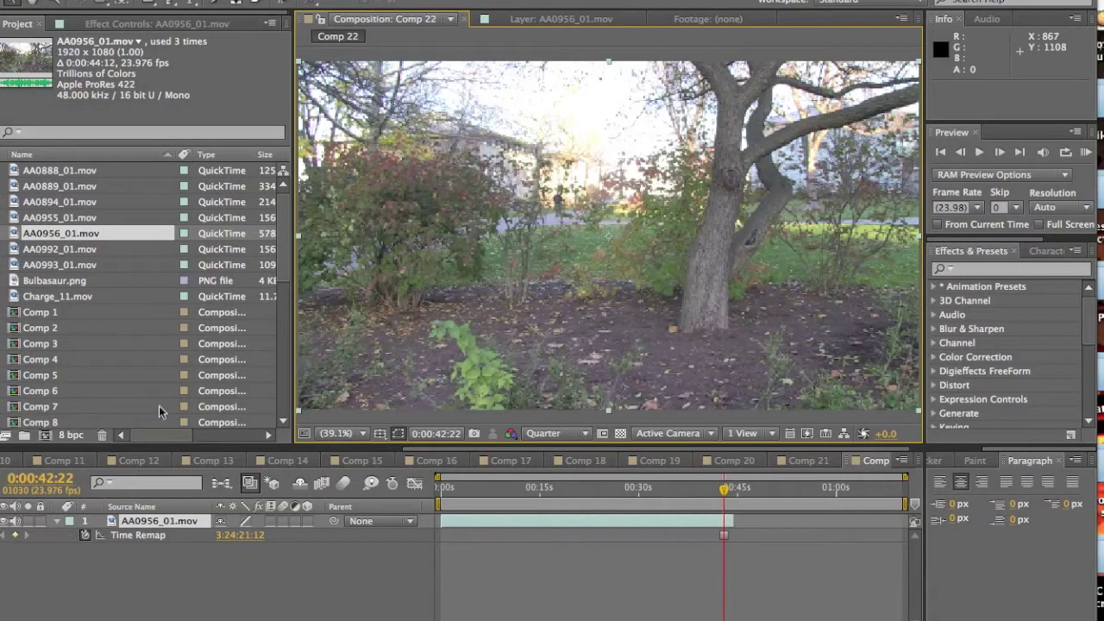
# Step: Show AA0956_01.mov in the Layer viewer at Fit magnification and pick the Clone Stamp tool
pyautogui.doubleClick(138, 521)
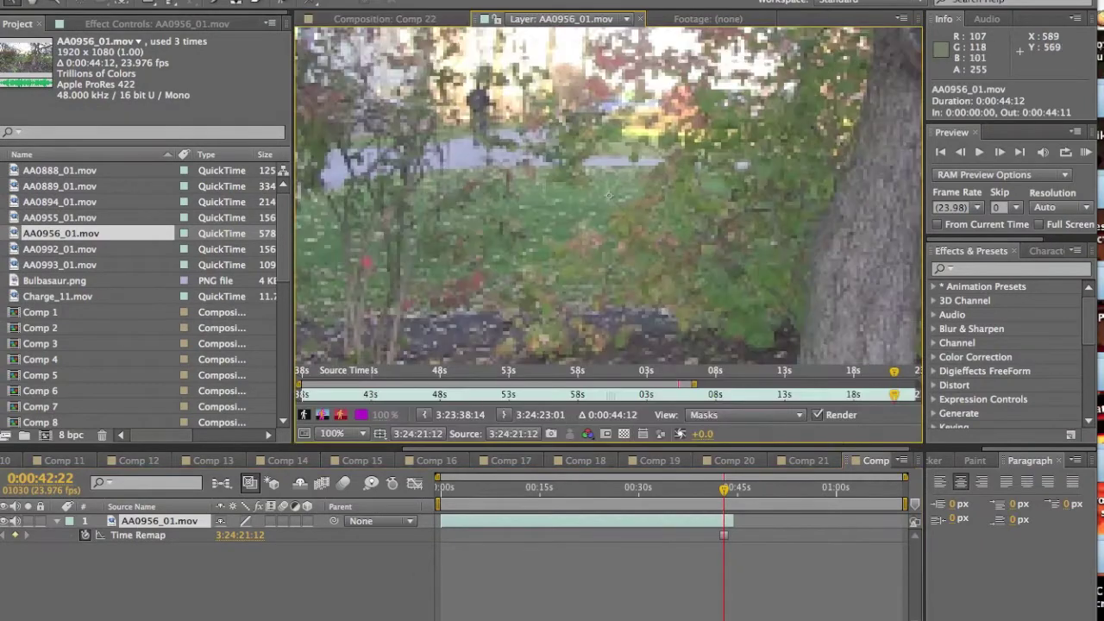
pyautogui.scroll(-4, 416, 175)
pyautogui.scroll(2, 417, 175)
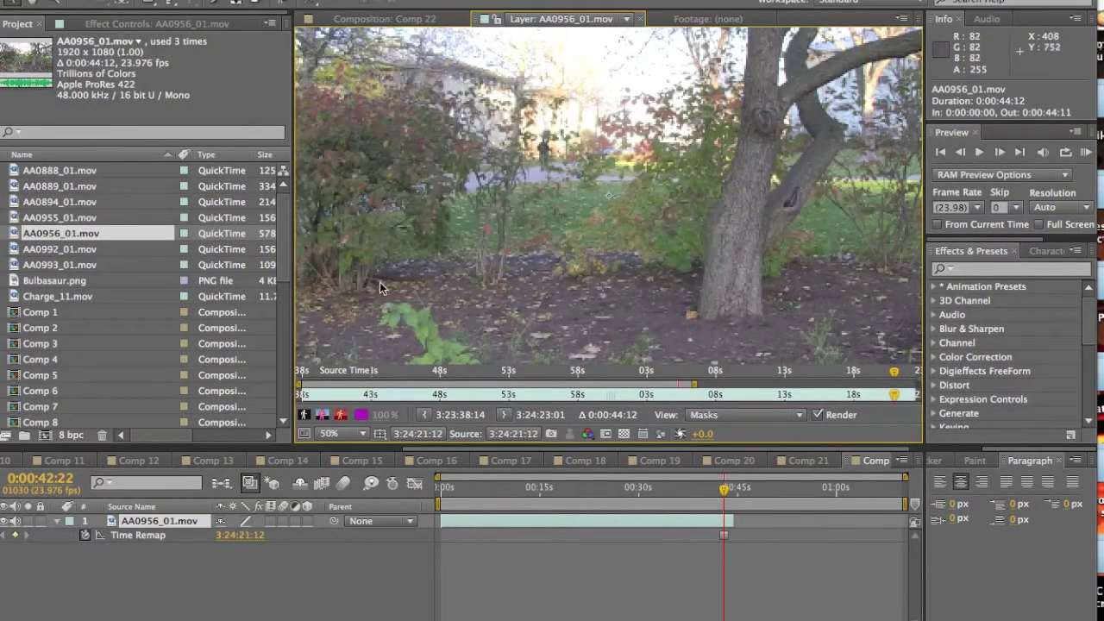
pyautogui.scroll(-2, 381, 280)
pyautogui.click(361, 433)
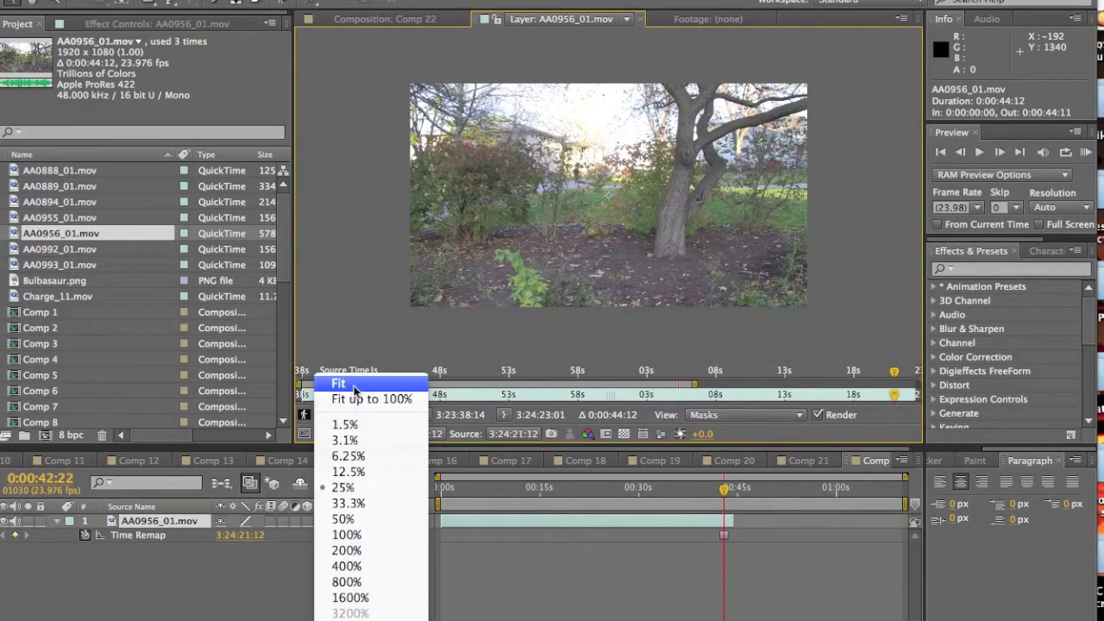
pyautogui.click(353, 385)
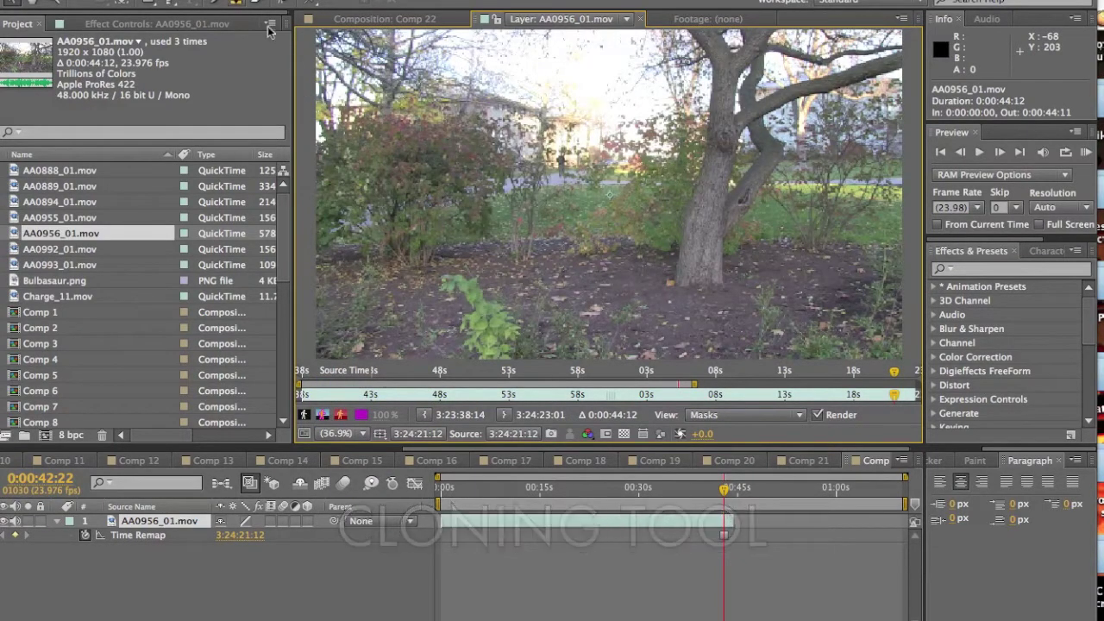
pyautogui.click(239, 3)
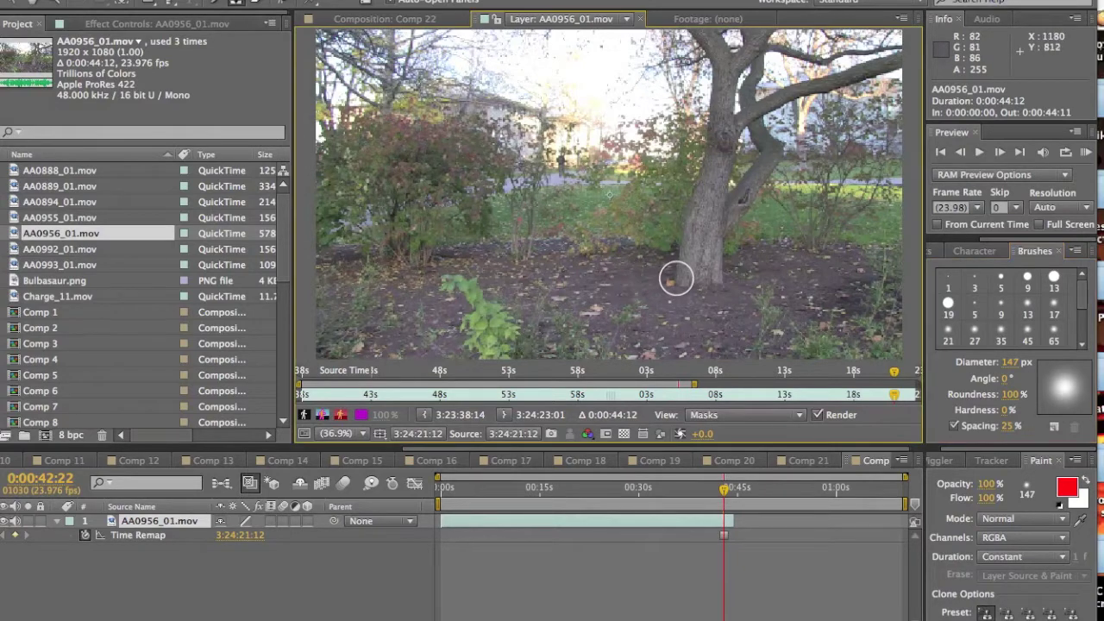
# Step: Clone bush and ground texture over the tree base, trunk and treetop, then return to Comp 22
pyautogui.moveTo(676, 278)
pyautogui.mouseDown()
pyautogui.moveTo(673, 266)
pyautogui.moveTo(715, 283)
pyautogui.moveTo(661, 293)
pyautogui.mouseUp()
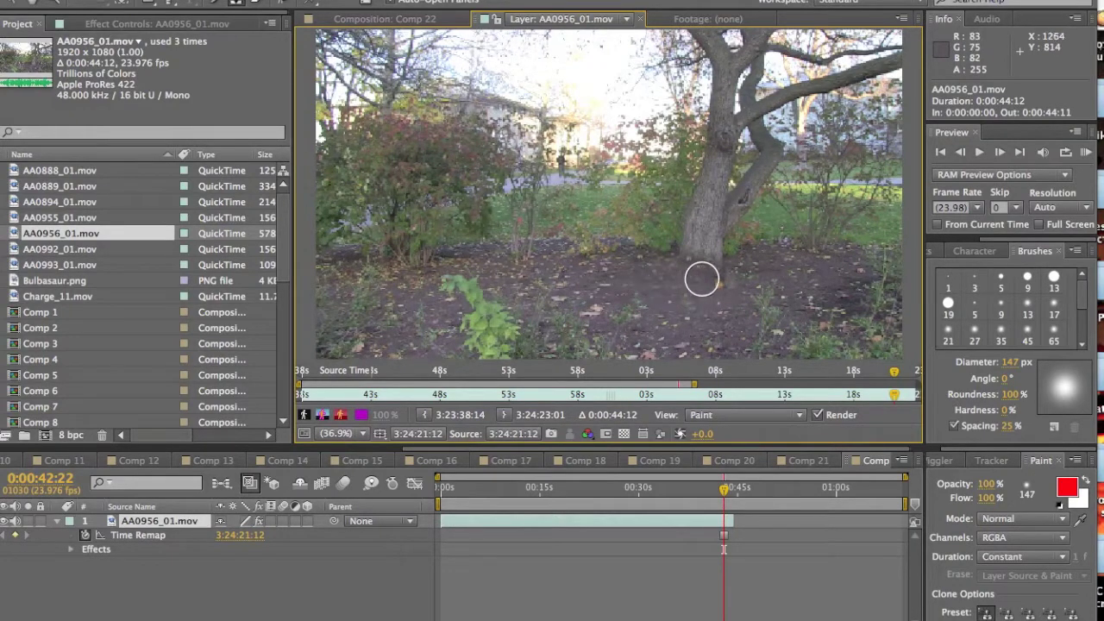
pyautogui.moveTo(702, 279); pyautogui.dragTo(724, 274)
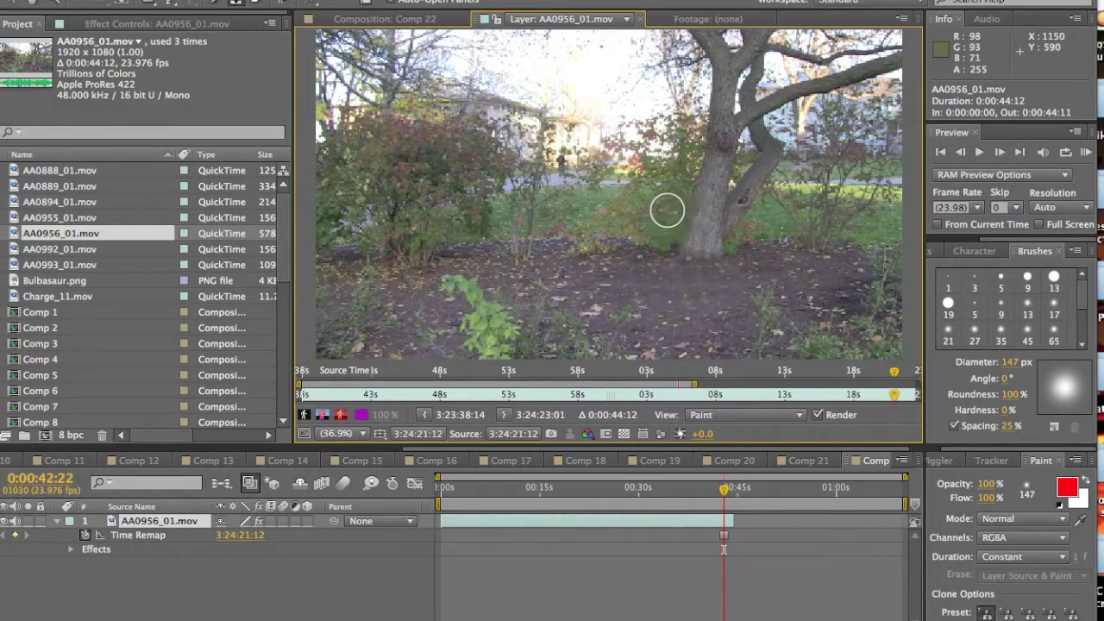
pyautogui.moveTo(698, 217)
pyautogui.mouseDown()
pyautogui.moveTo(687, 207)
pyautogui.moveTo(685, 241)
pyautogui.moveTo(693, 198)
pyautogui.moveTo(707, 188)
pyautogui.mouseUp()
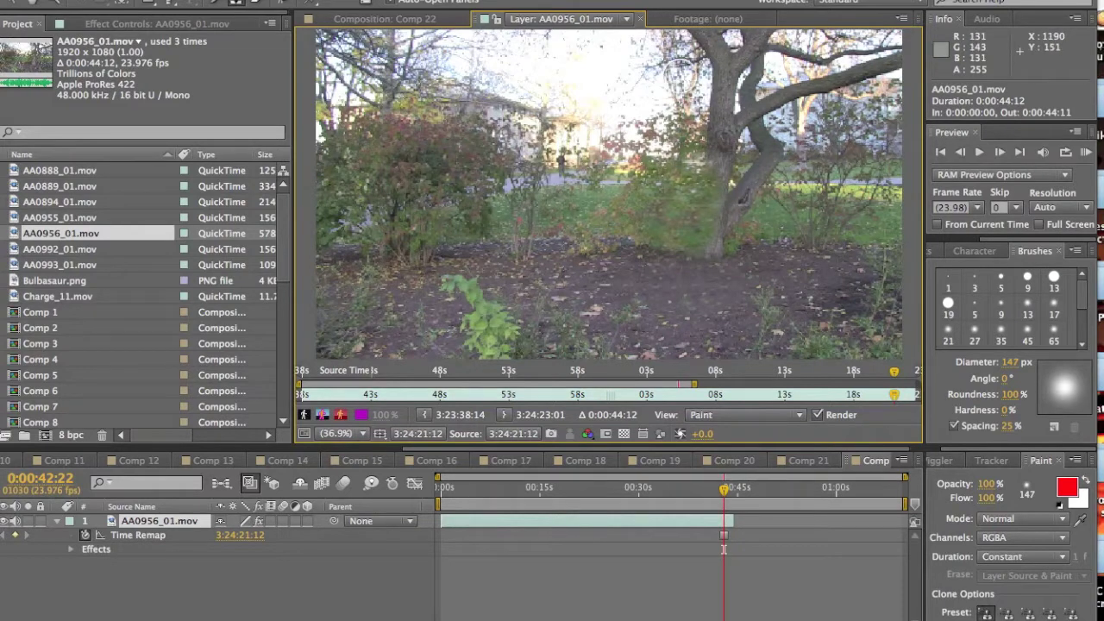
pyautogui.moveTo(678, 75); pyautogui.dragTo(706, 57)
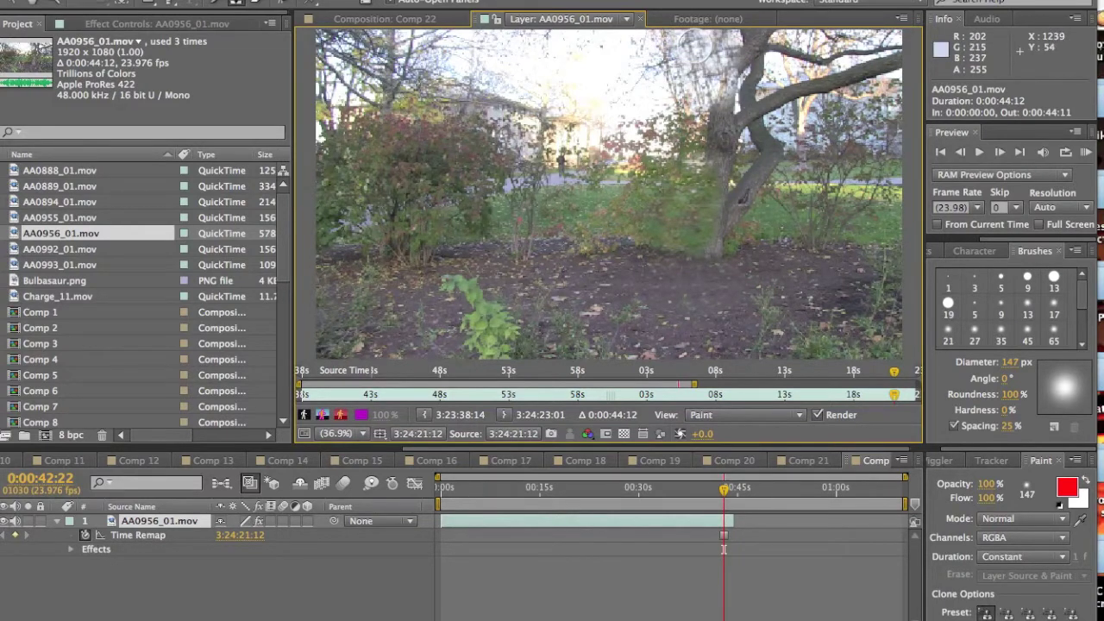
pyautogui.moveTo(717, 118); pyautogui.dragTo(723, 101)
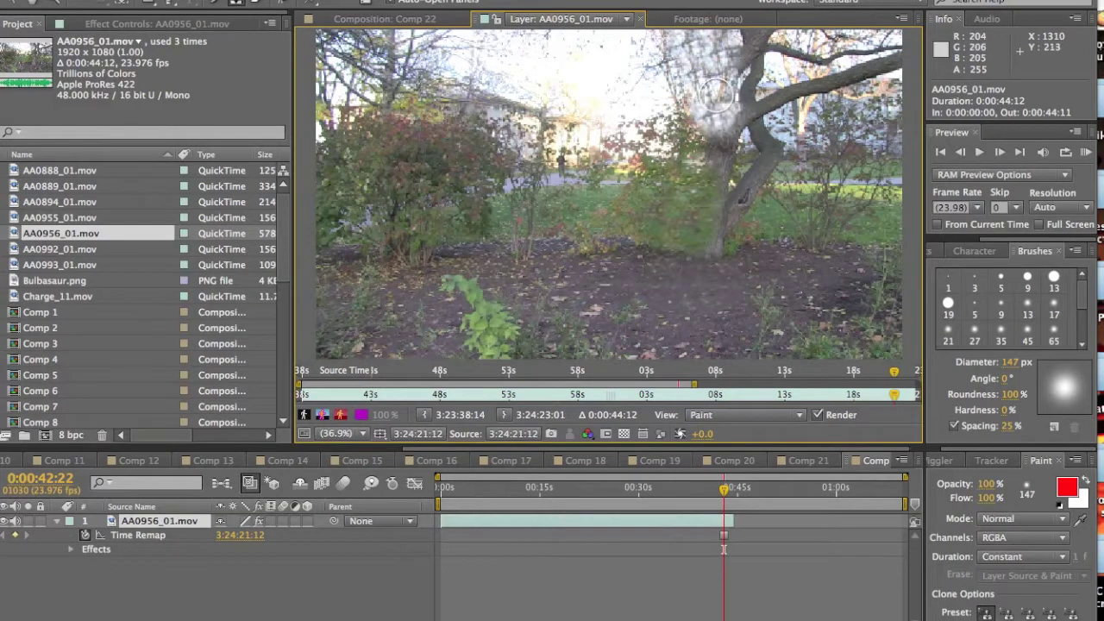
pyautogui.moveTo(709, 51)
pyautogui.mouseDown()
pyautogui.moveTo(743, 59)
pyautogui.moveTo(738, 80)
pyautogui.mouseUp()
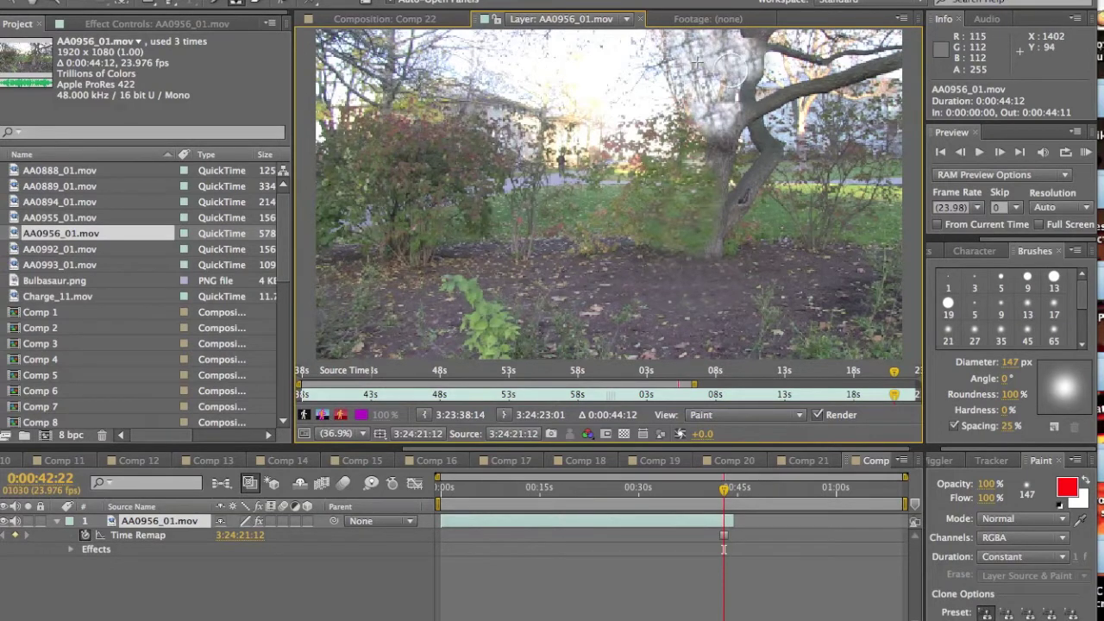
pyautogui.moveTo(766, 225); pyautogui.dragTo(718, 240)
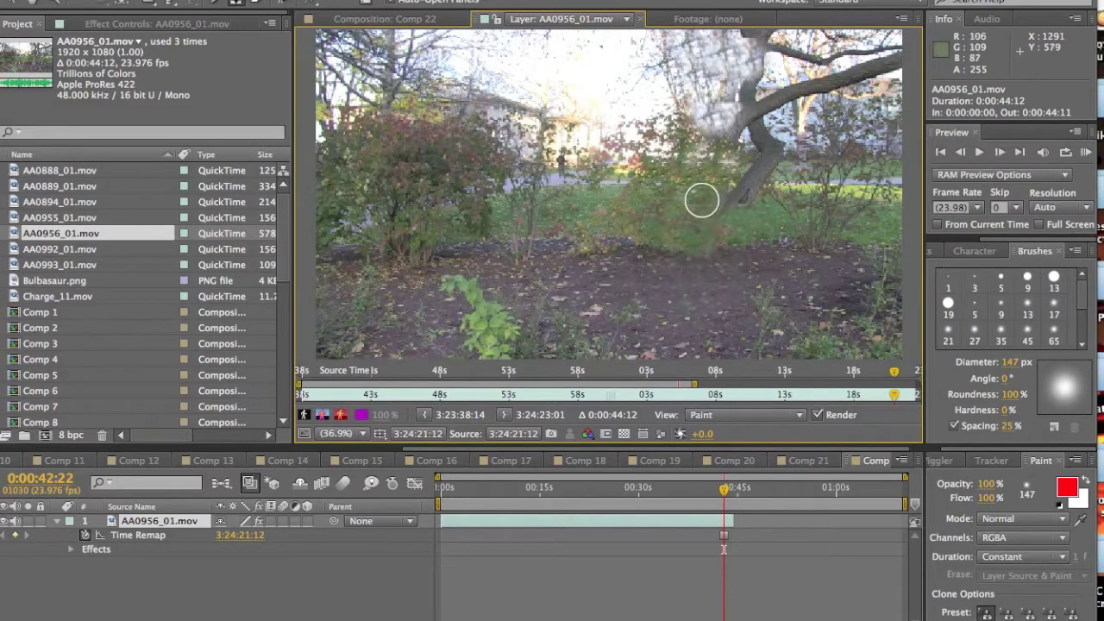
pyautogui.moveTo(741, 201)
pyautogui.mouseDown()
pyautogui.moveTo(734, 185)
pyautogui.moveTo(710, 212)
pyautogui.mouseUp()
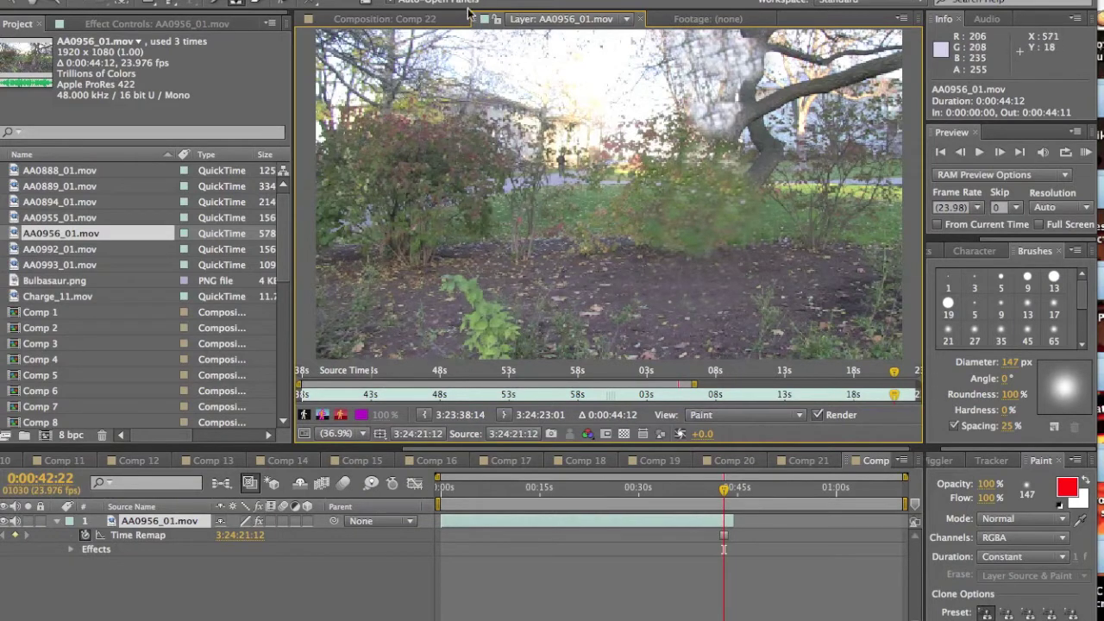
pyautogui.click(391, 21)
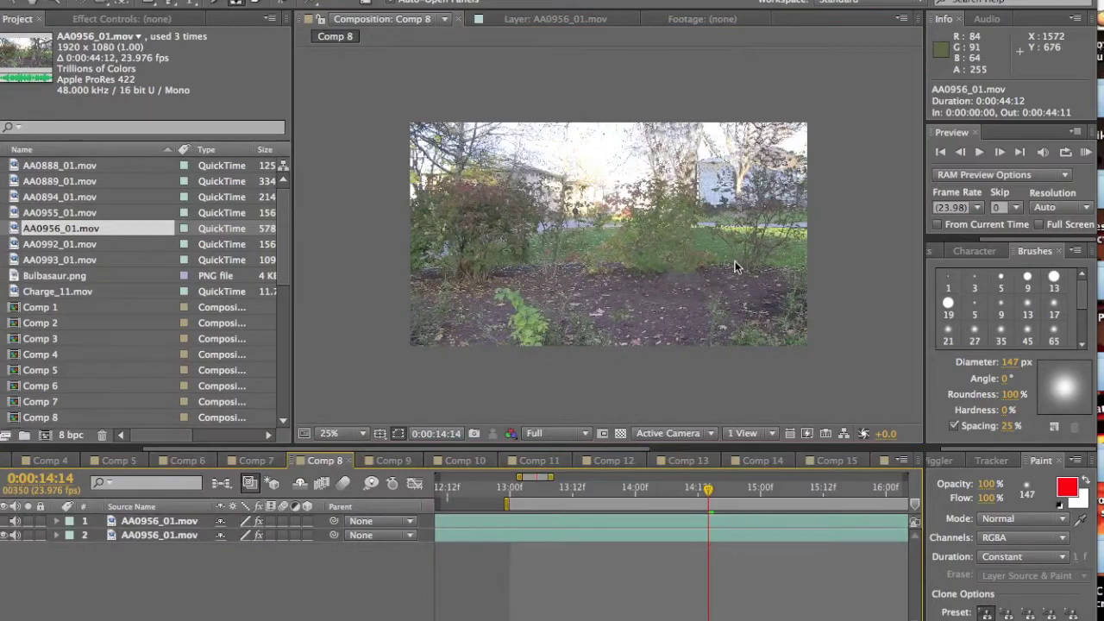
# Step: Zoom into Comp 8 and pan with the Hand tool to inspect the trunk-free garden
pyautogui.scroll(2, 735, 261)
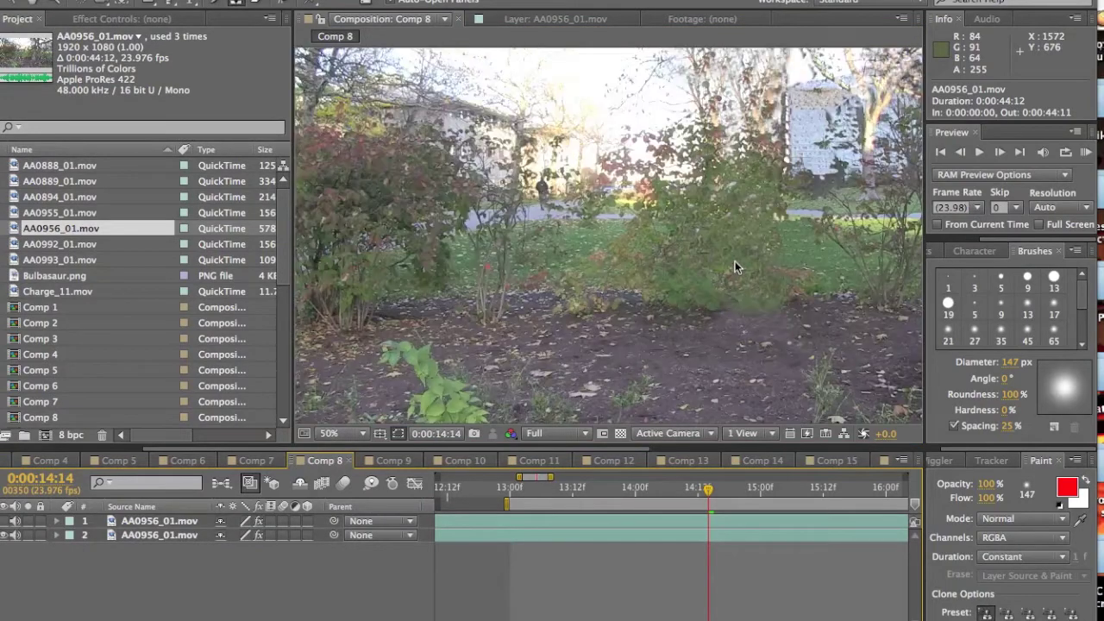
pyautogui.press('h')
pyautogui.rightClick(742, 215)
pyautogui.press('Escape')
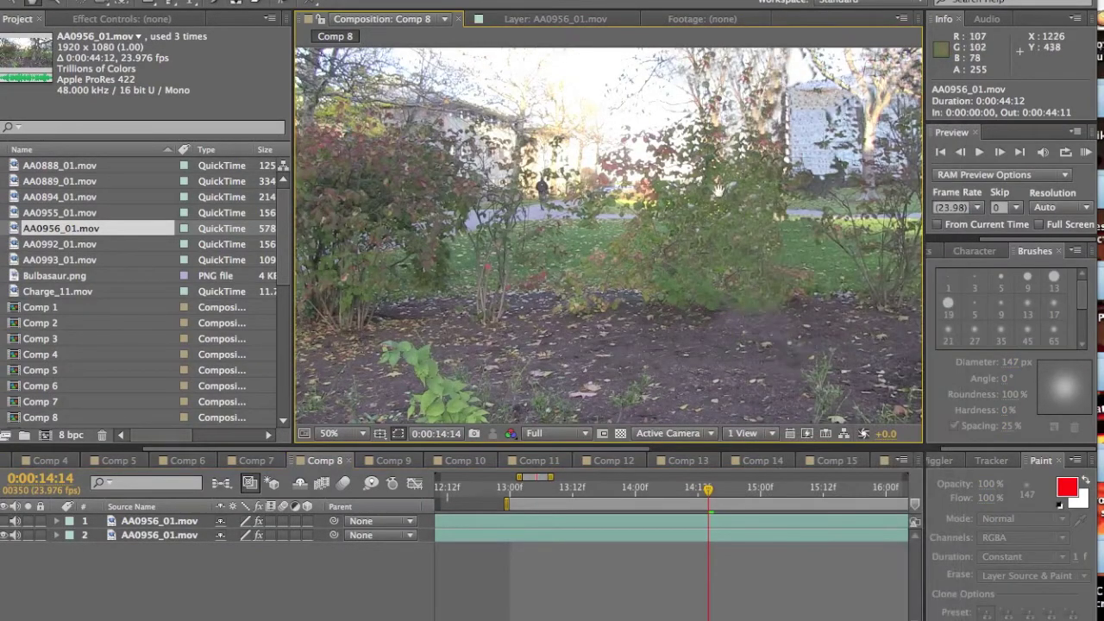
pyautogui.moveTo(802, 134); pyautogui.dragTo(654, 264)
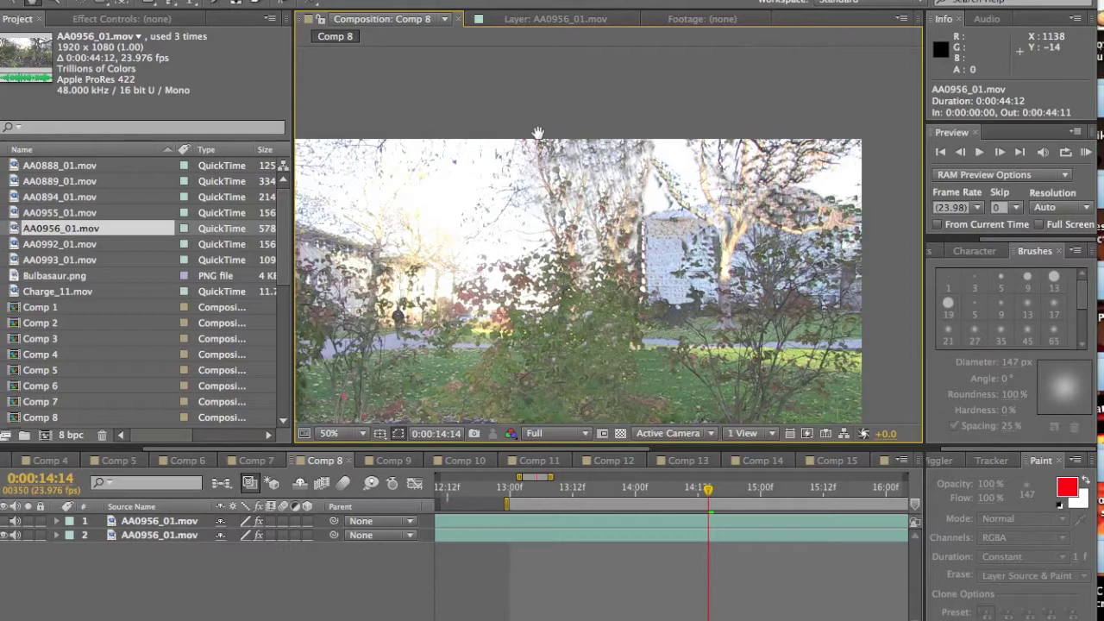
# Step: Recentre the Comp 8 image and set the viewer magnification to Fit
pyautogui.scroll(-2, 515, 275)
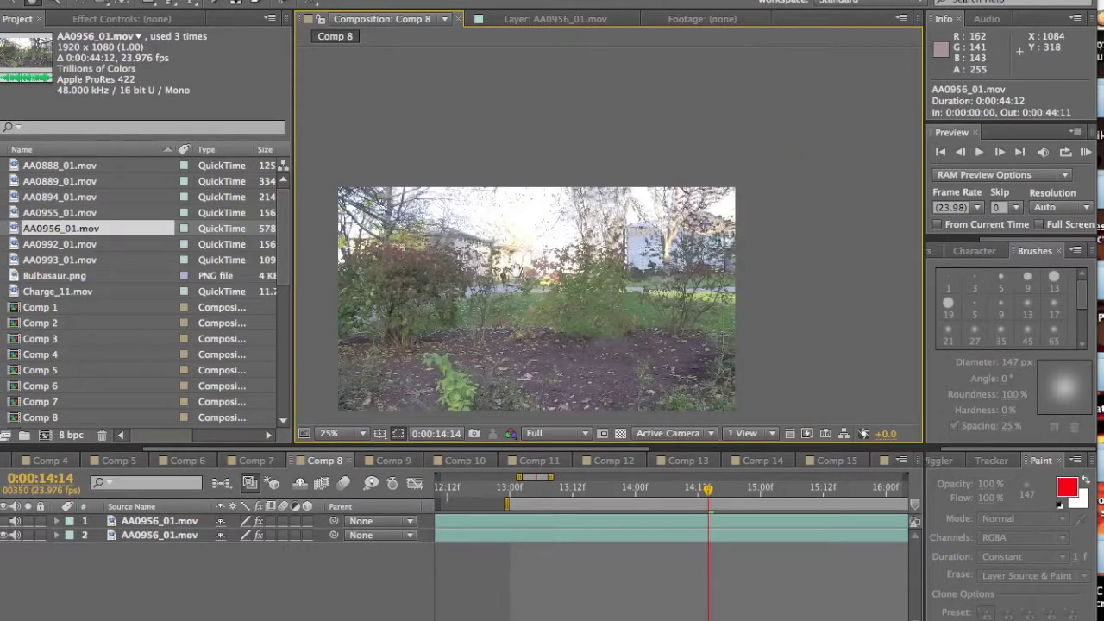
pyautogui.moveTo(515, 285); pyautogui.dragTo(559, 209)
pyautogui.click(361, 433)
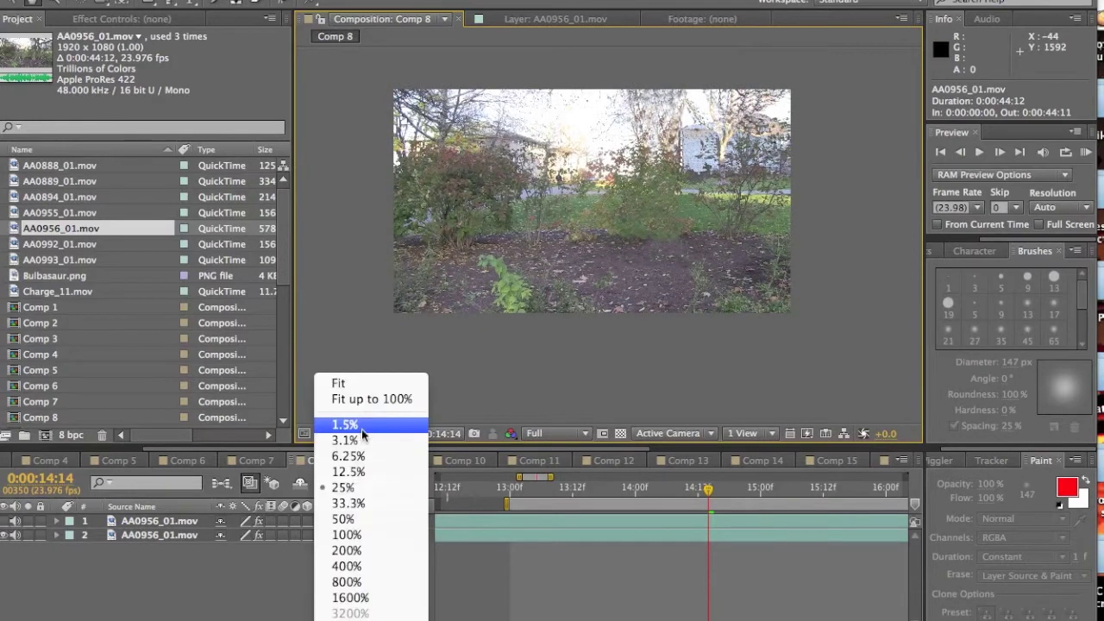
pyautogui.click(372, 384)
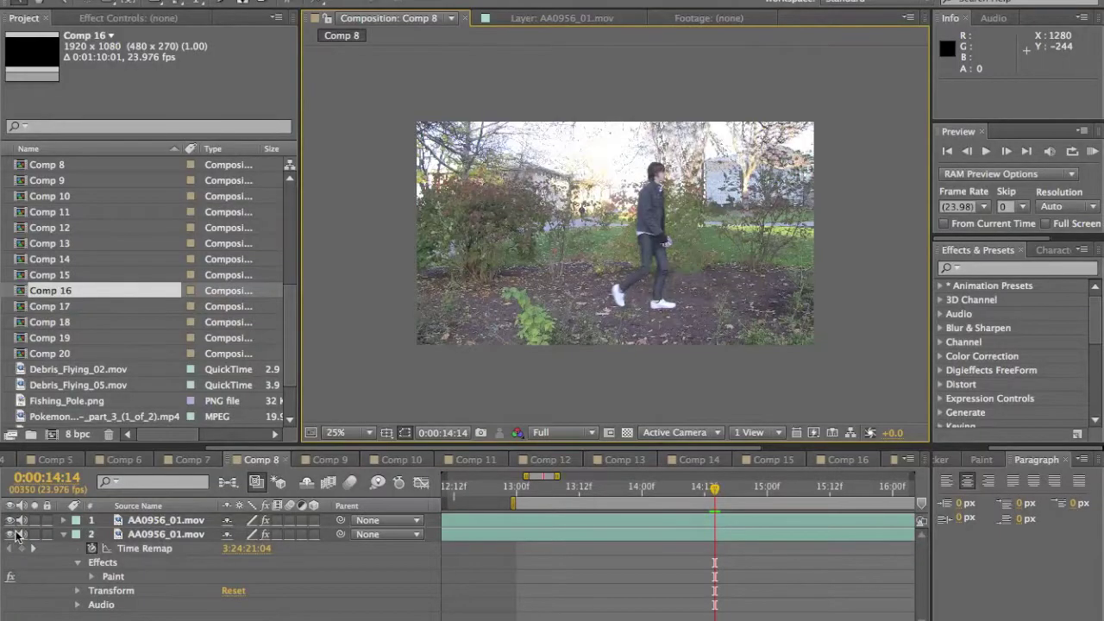
# Step: Propagate the Roto Brush matte on the top walking-clip copy frame by frame, adjusting its matte settings
pyautogui.click(159, 521)
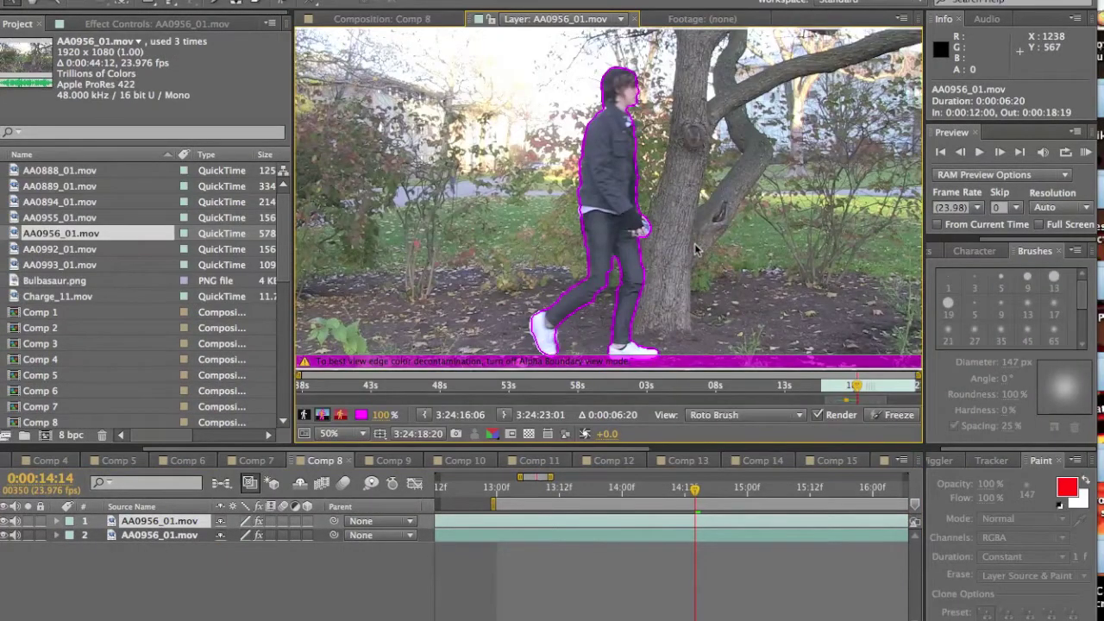
pyautogui.scroll(2, 625, 199)
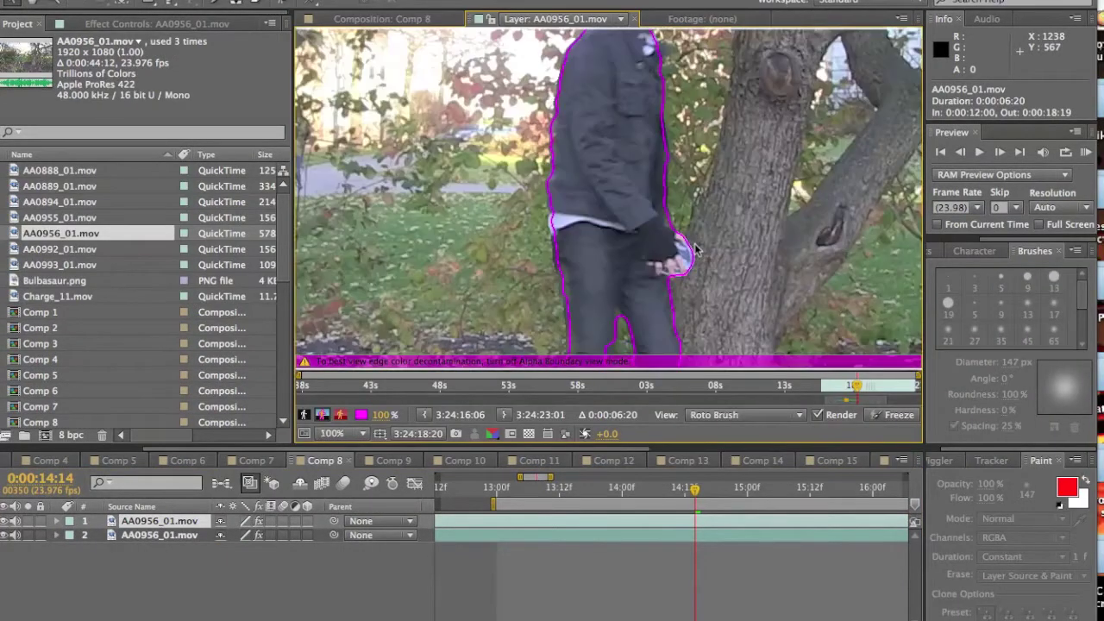
pyautogui.scroll(-1, 630, 204)
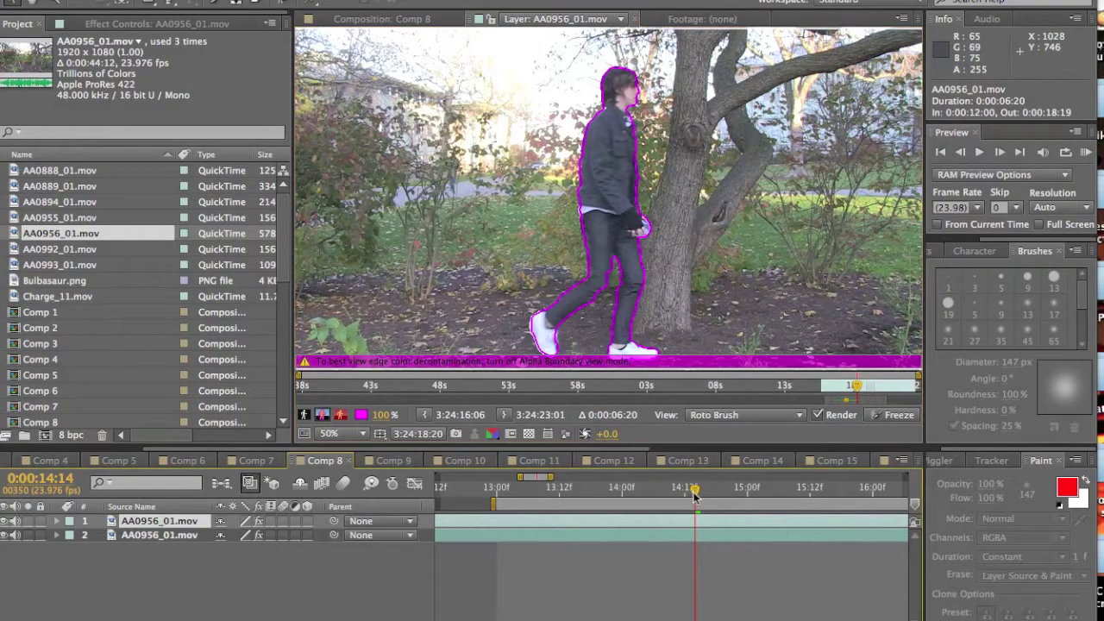
pyautogui.moveTo(695, 496); pyautogui.dragTo(701, 497)
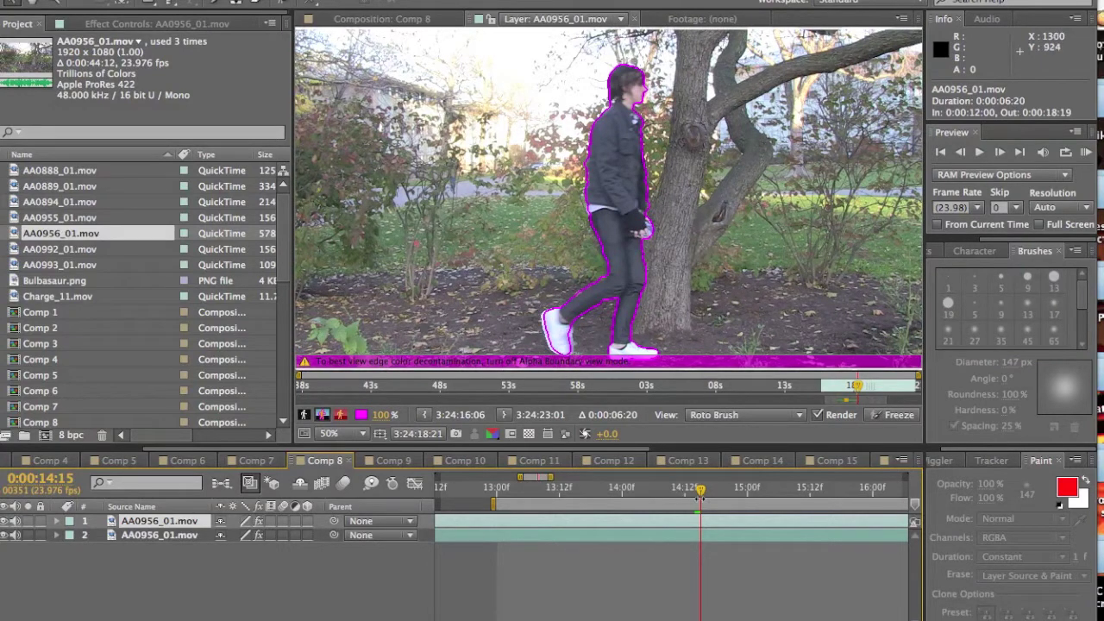
pyautogui.click(193, 24)
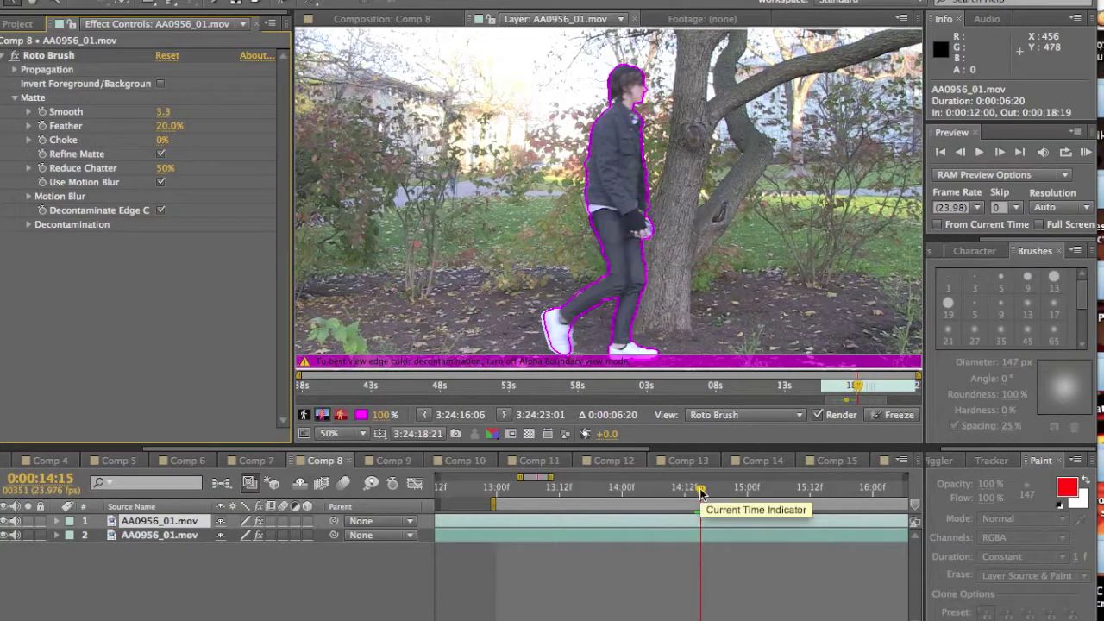
pyautogui.moveTo(699, 491); pyautogui.dragTo(706, 490)
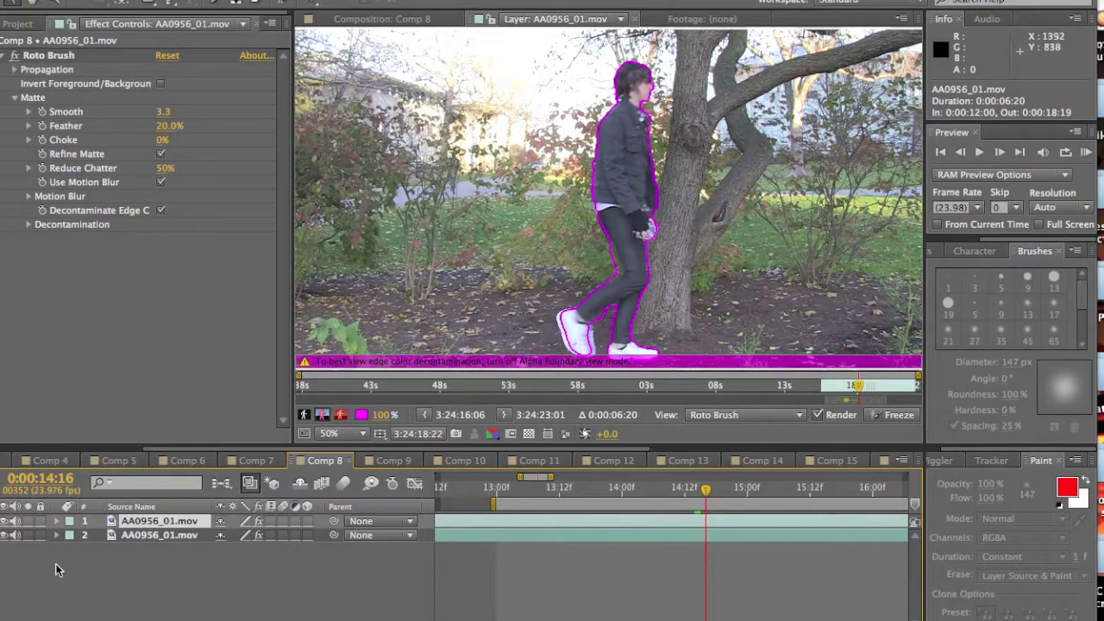
pyautogui.click(388, 20)
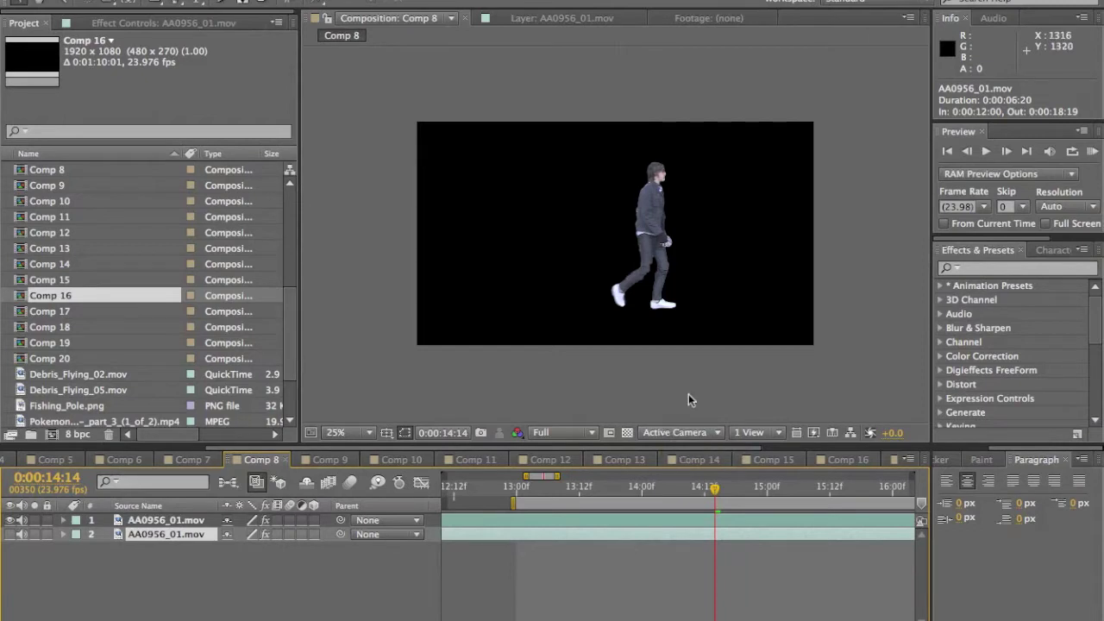
# Step: Turn on visibility for layer 2, the painted freeze-frame background
pyautogui.click(11, 534)
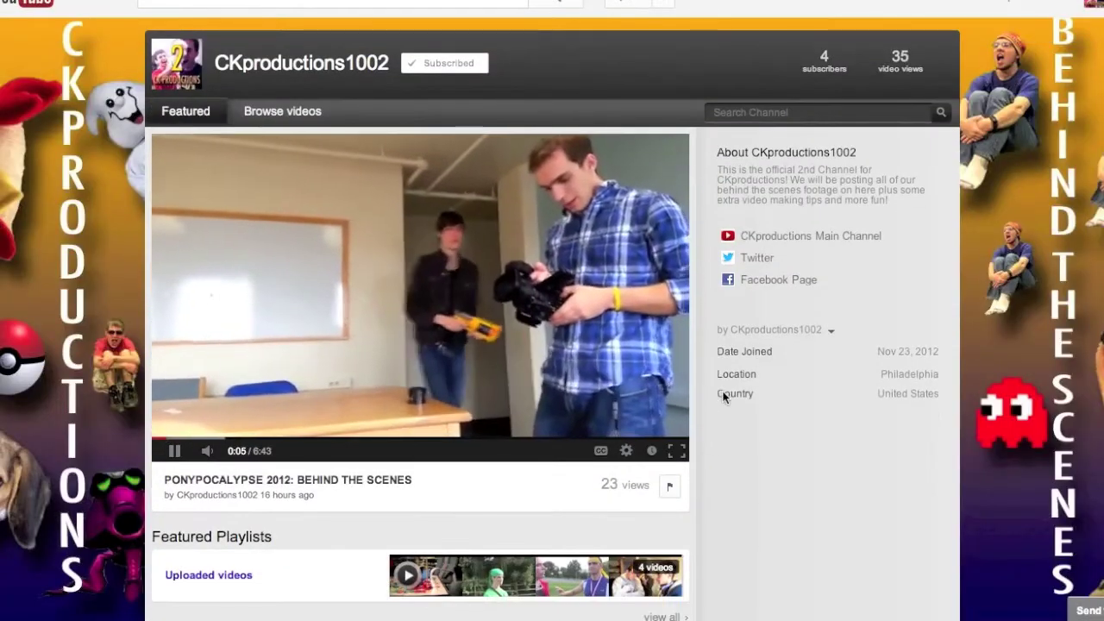
# Step: Scroll through the YouTube channel page and go to its uploaded videos list
pyautogui.scroll(1, 723, 397)
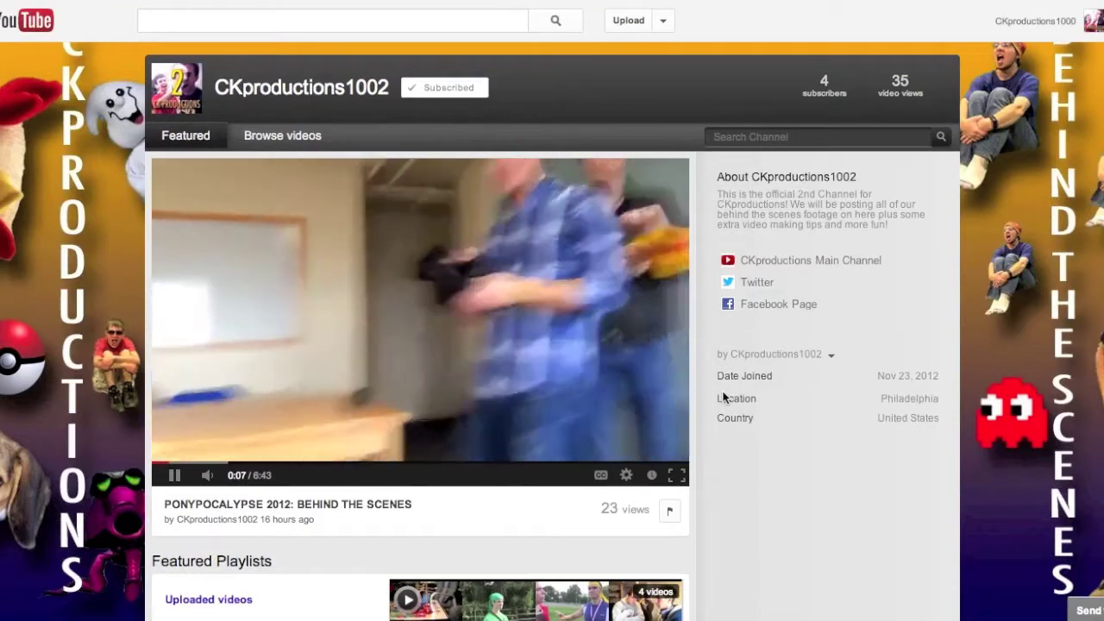
pyautogui.scroll(-3, 723, 397)
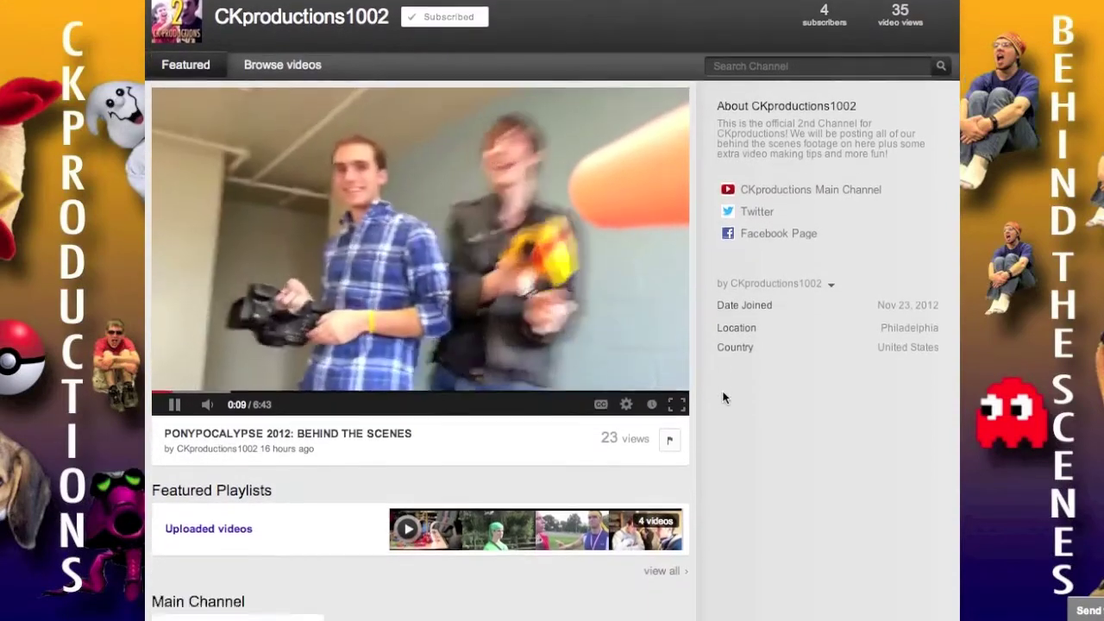
pyautogui.scroll(-6, 723, 397)
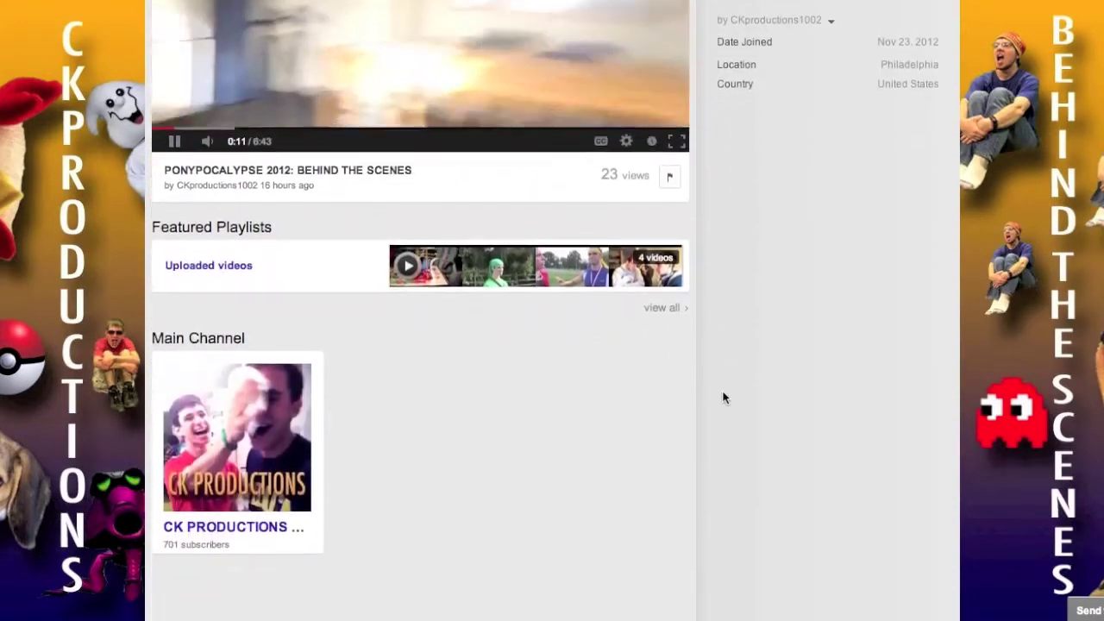
pyautogui.scroll(-5, 723, 397)
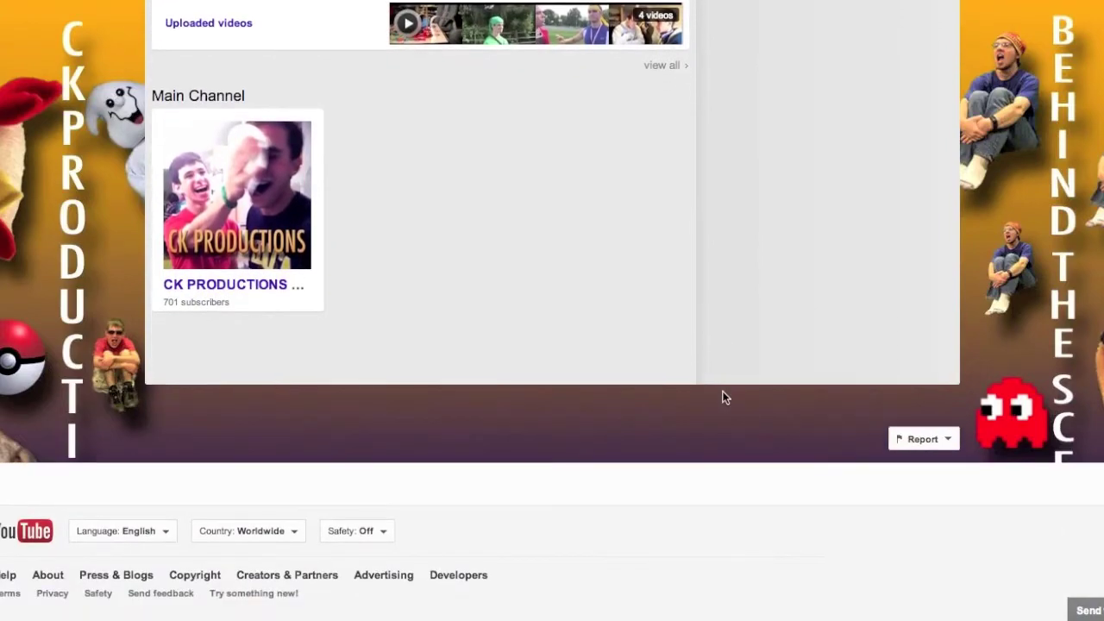
pyautogui.scroll(10, 722, 397)
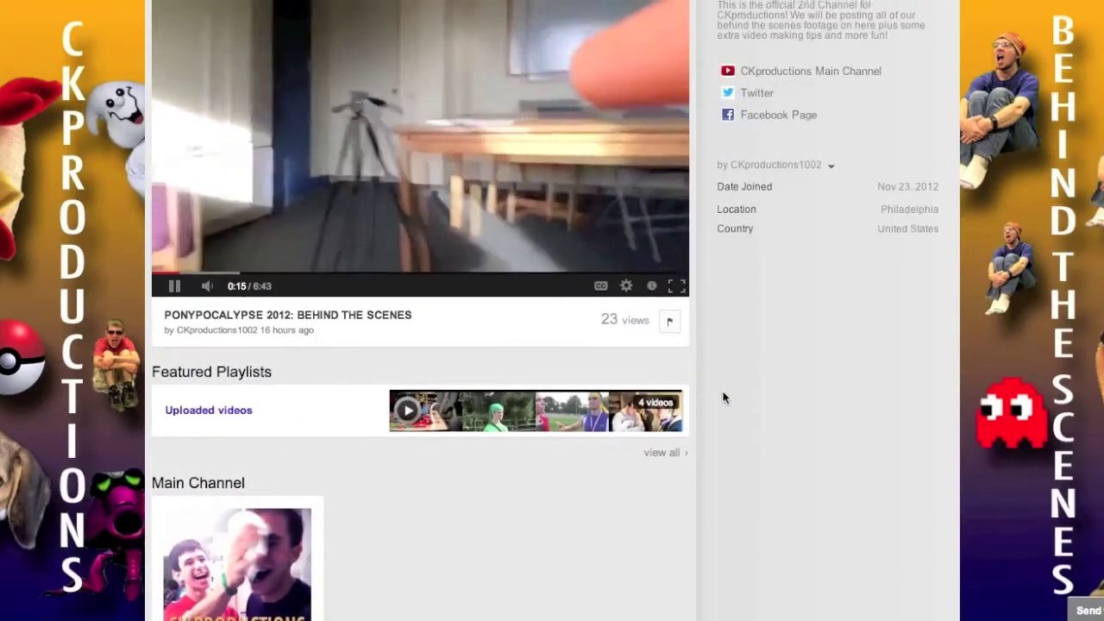
pyautogui.scroll(-1, 722, 396)
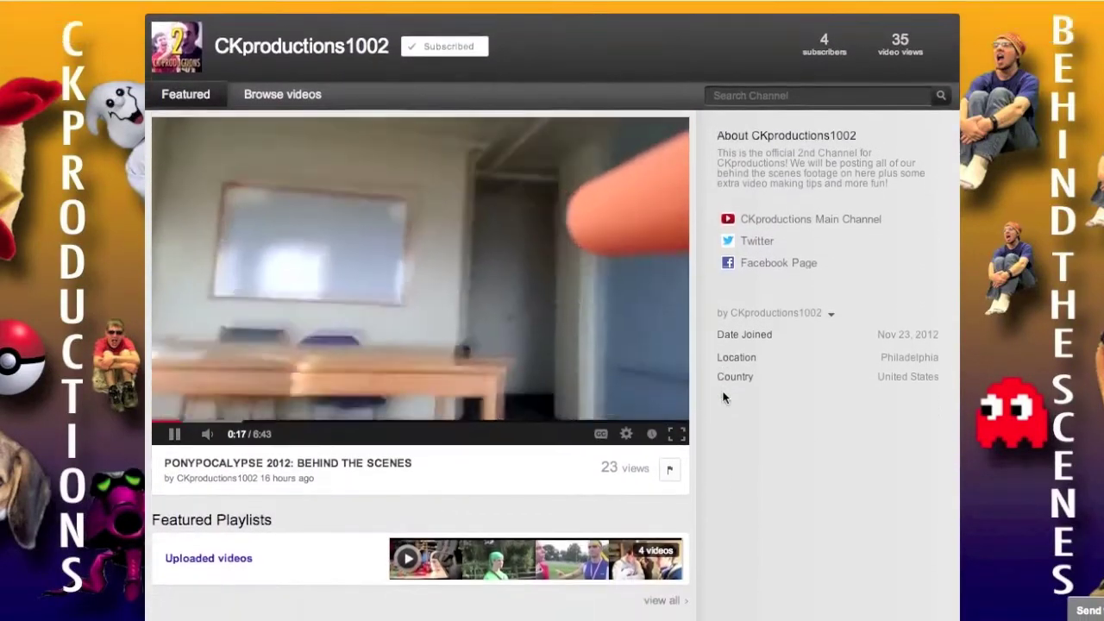
pyautogui.scroll(-10, 723, 397)
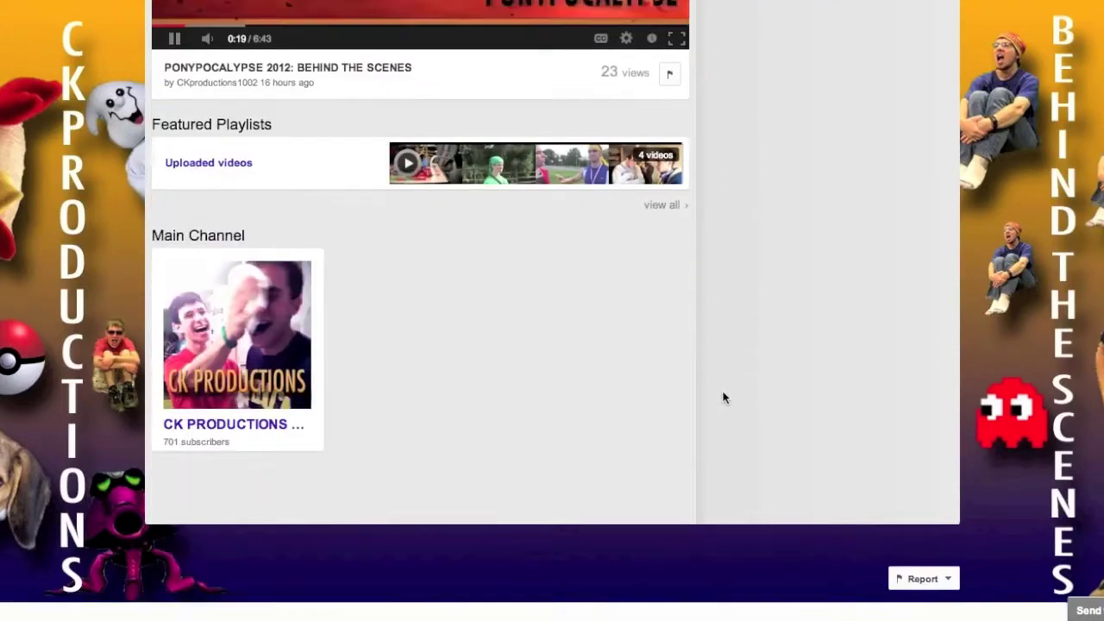
pyautogui.scroll(10, 723, 396)
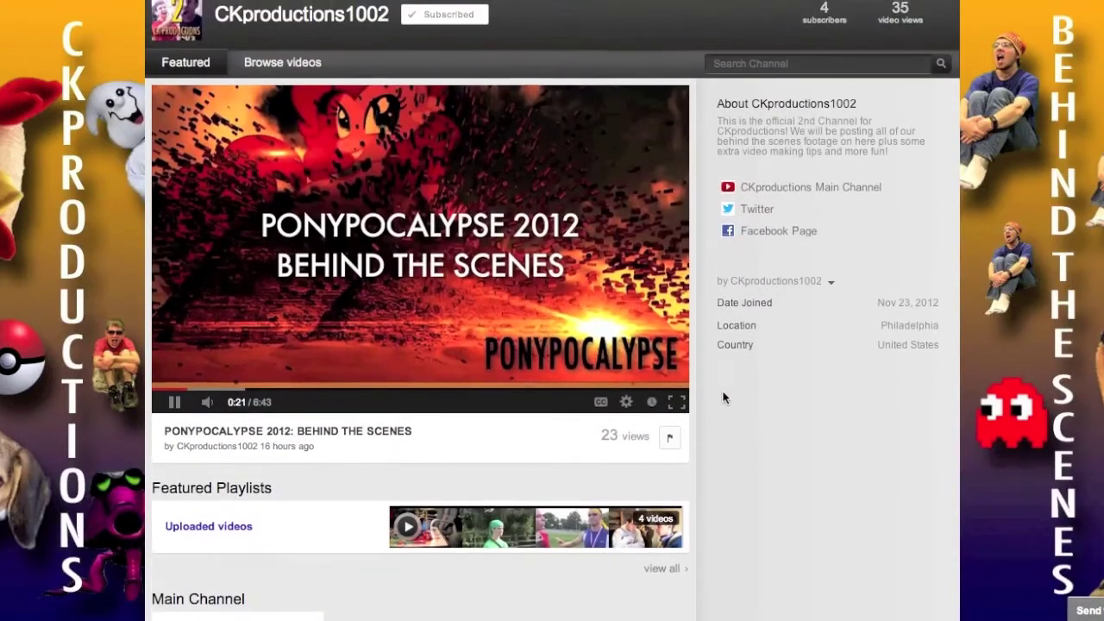
pyautogui.scroll(-2, 722, 397)
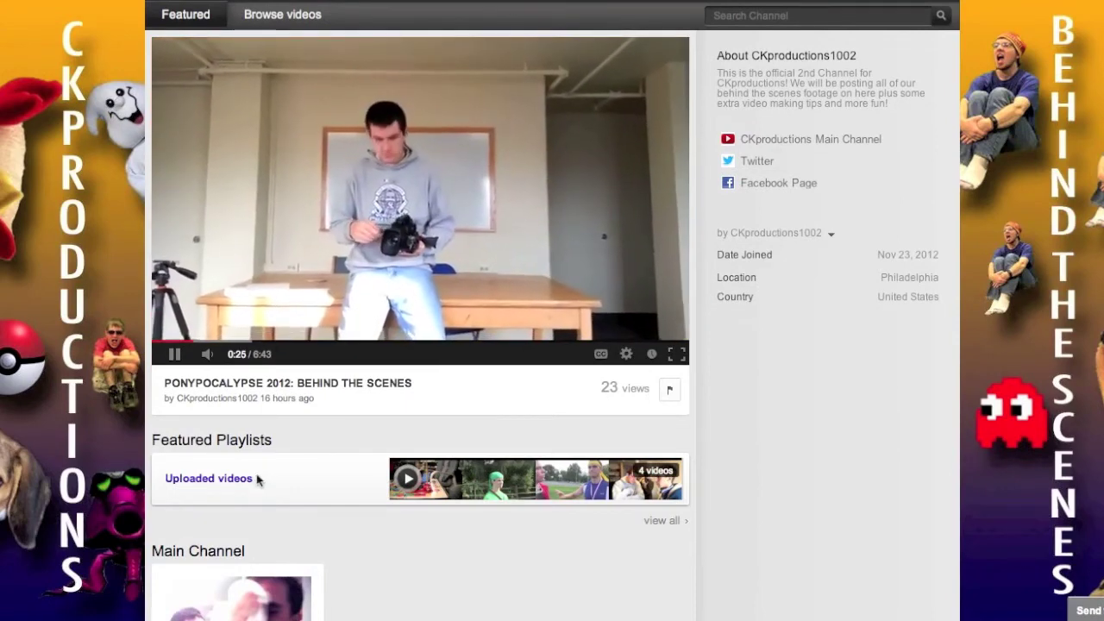
pyautogui.click(259, 481)
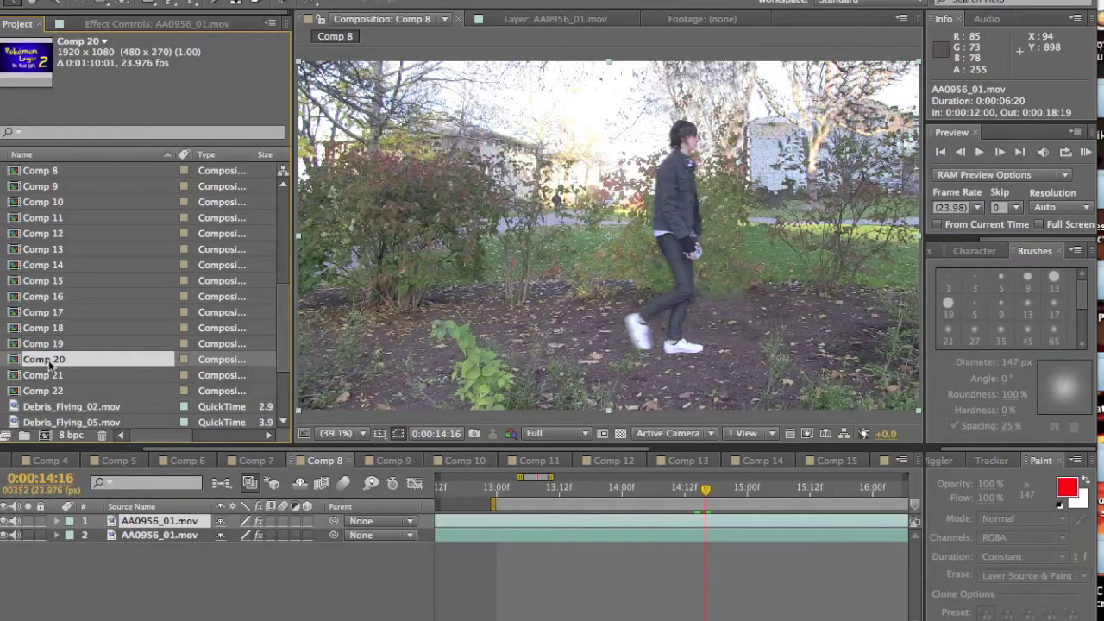
# Step: Open Comp 20 with the 'Pokémon Logic 2 In Real Life' title from the Project panel
pyautogui.doubleClick(49, 362)
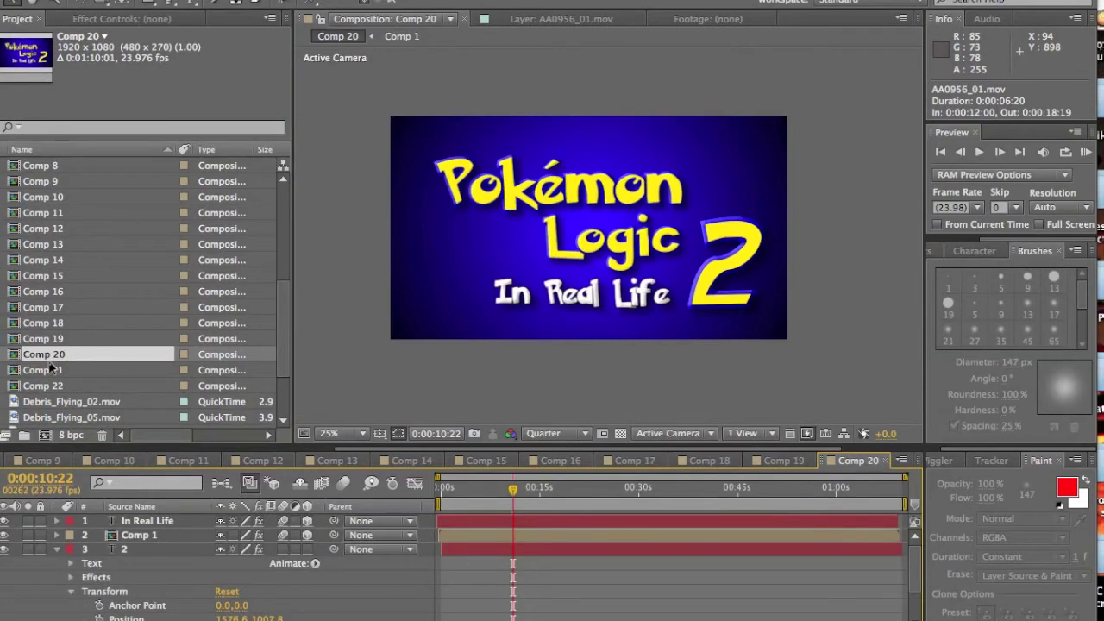